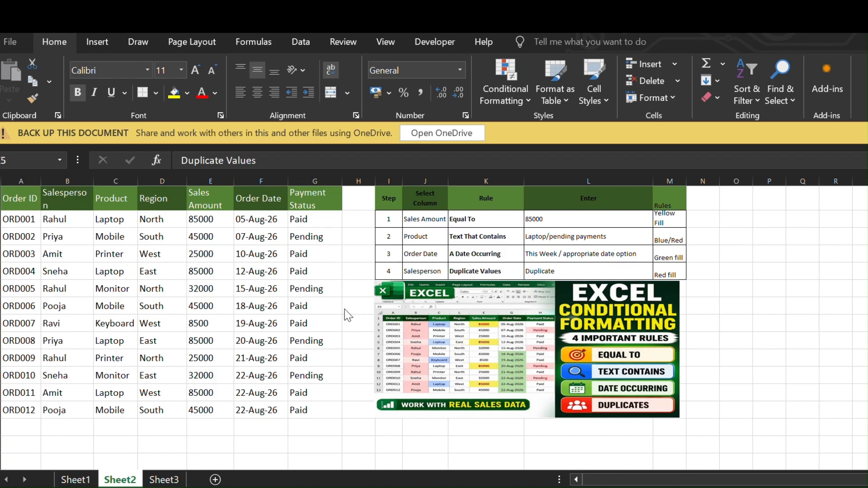
pyautogui.click(490, 236)
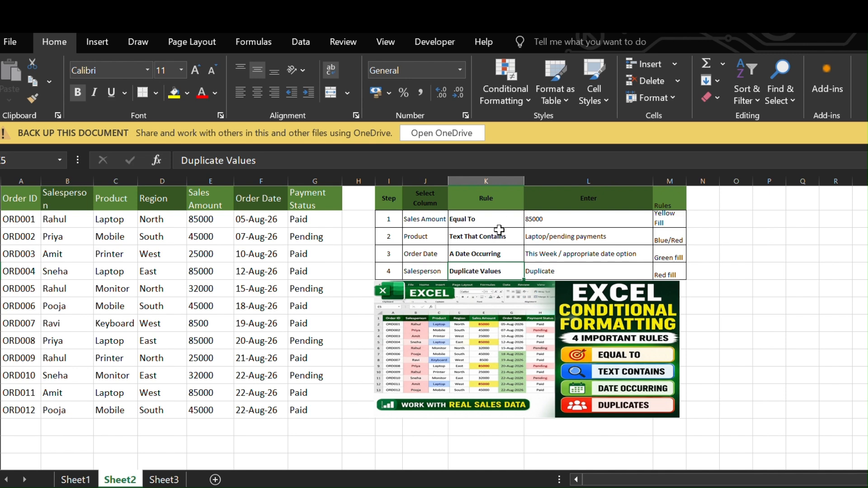
pyautogui.click(506, 255)
pyautogui.click(494, 271)
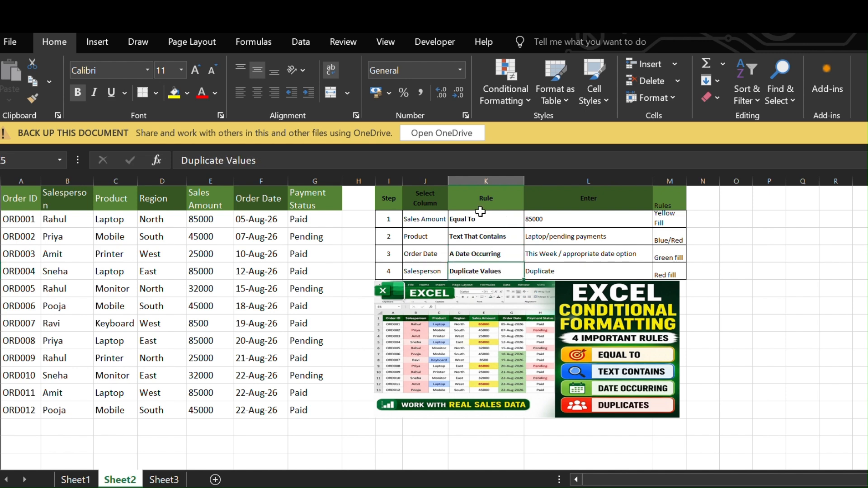
pyautogui.click(386, 33)
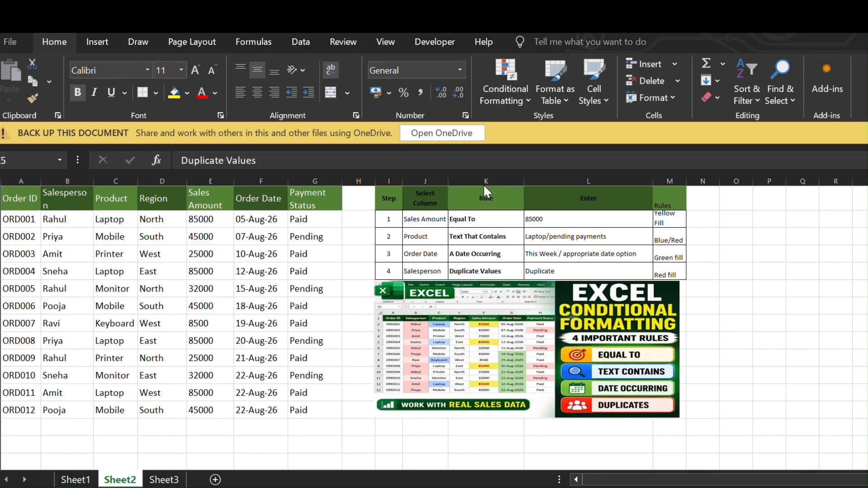
pyautogui.click(479, 221)
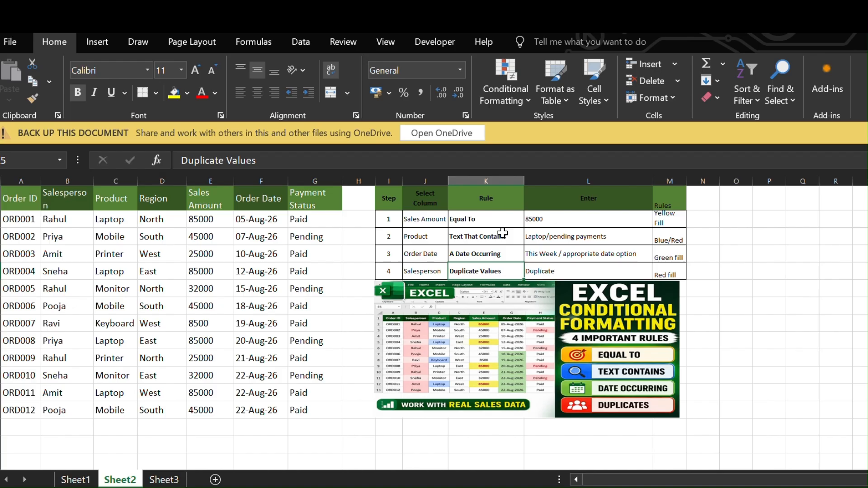
pyautogui.click(538, 219)
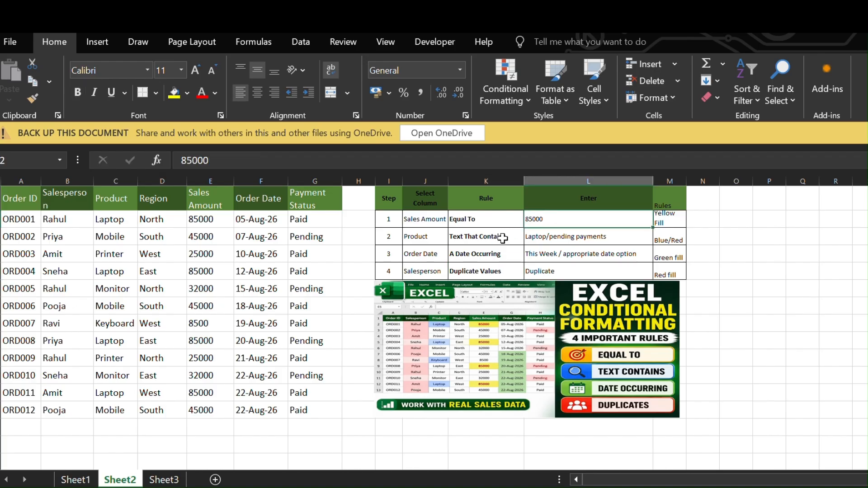
# Start an Equal To highlight rule for the Sales Amount values in E2:E13, matching 85000
pyautogui.moveTo(199, 219); pyautogui.dragTo(218, 404)
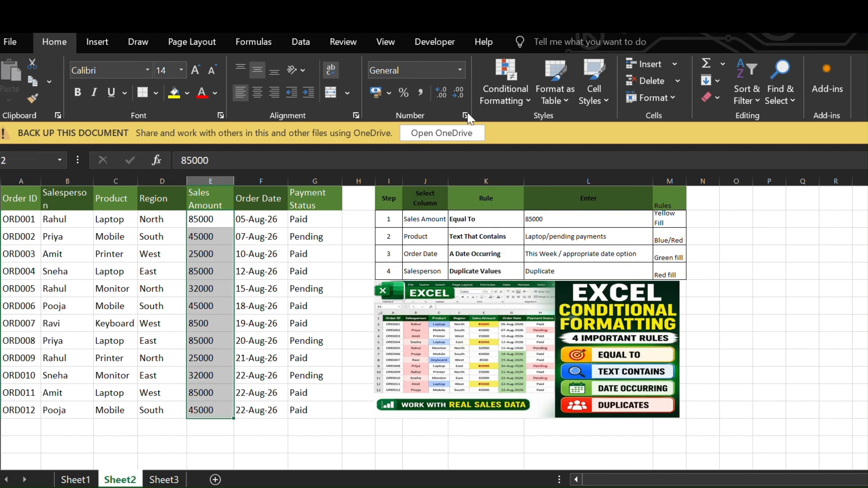
pyautogui.click(527, 99)
pyautogui.moveTo(547, 123)
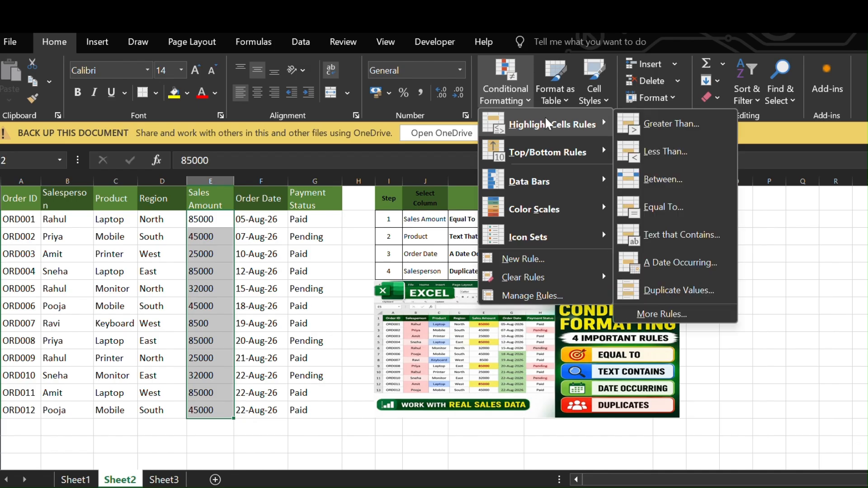
pyautogui.click(664, 208)
pyautogui.click(468, 285)
pyautogui.press('BackSpace')
pyautogui.press('BackSpace')
pyautogui.press('BackSpace')
pyautogui.press('BackSpace')
pyautogui.press('BackSpace')
pyautogui.write('85000')
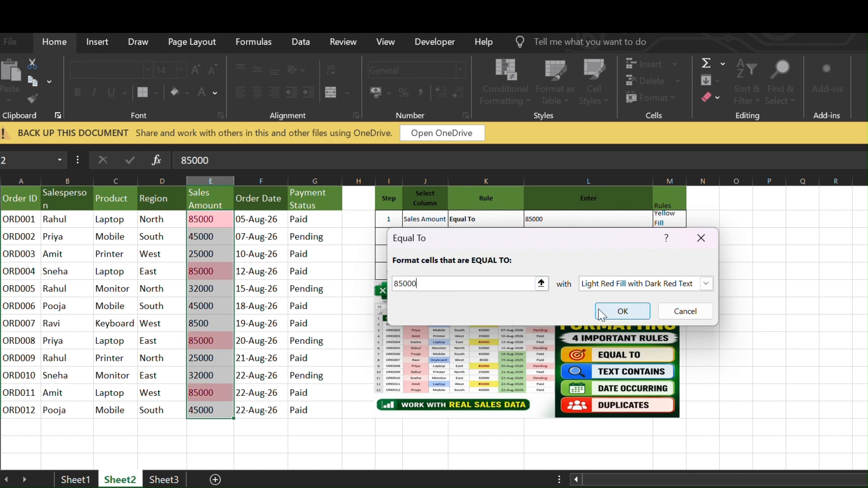
# Give the Equal To rule a custom format with the standard golden-orange fill and apply it
pyautogui.click(706, 284)
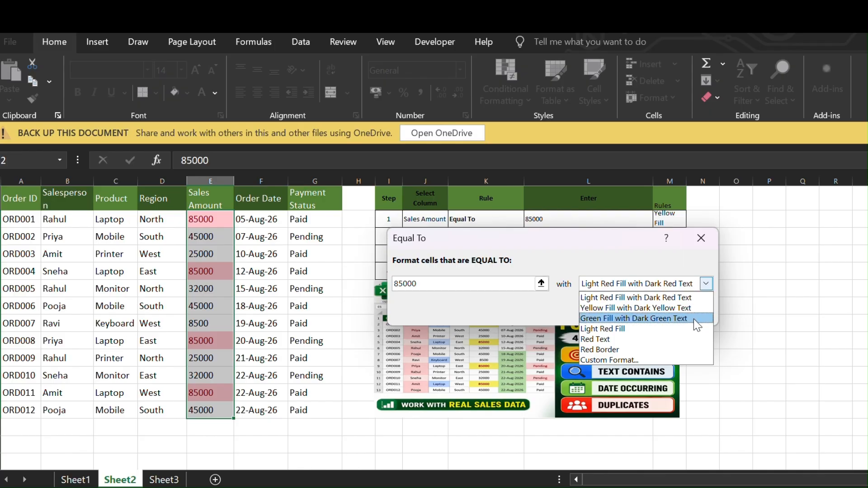
pyautogui.click(644, 362)
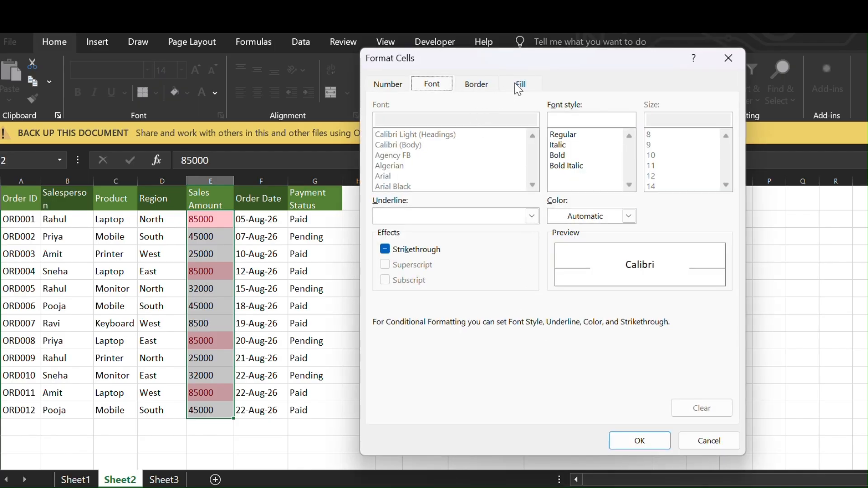
pyautogui.click(516, 85)
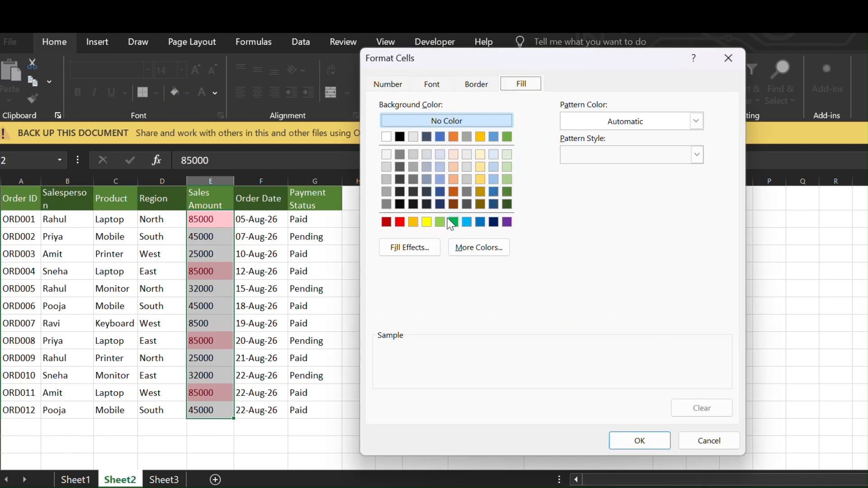
pyautogui.click(480, 167)
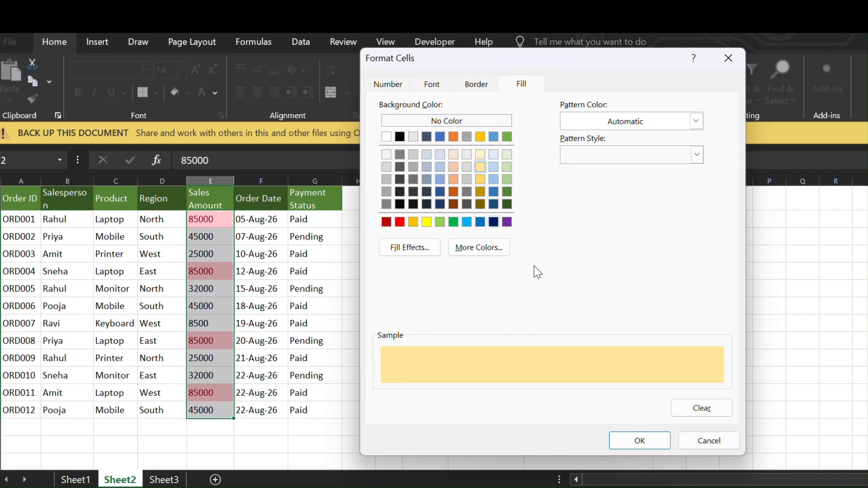
pyautogui.click(412, 222)
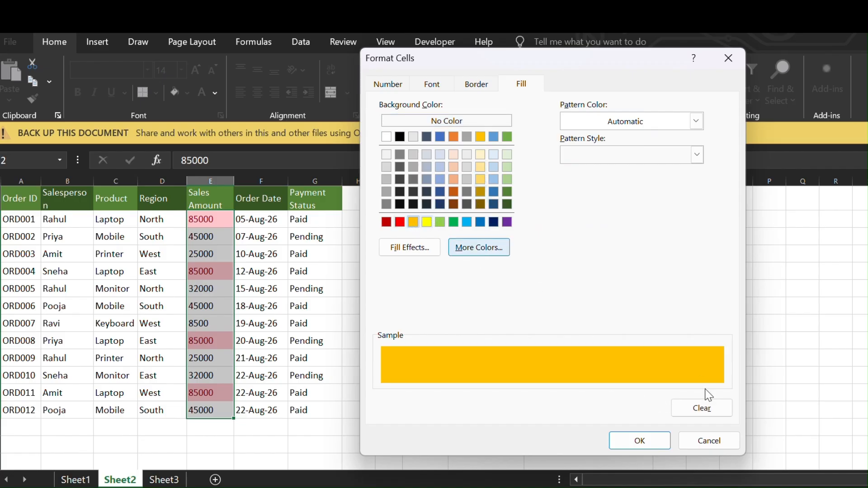
pyautogui.click(639, 441)
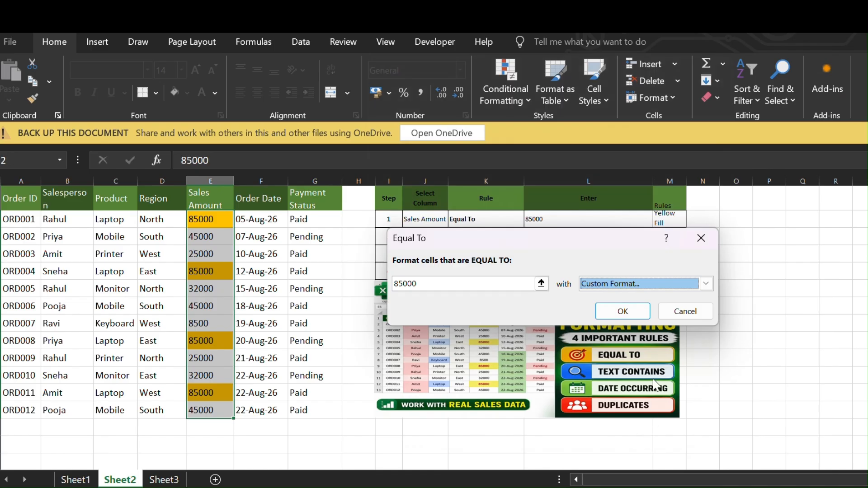
pyautogui.click(620, 311)
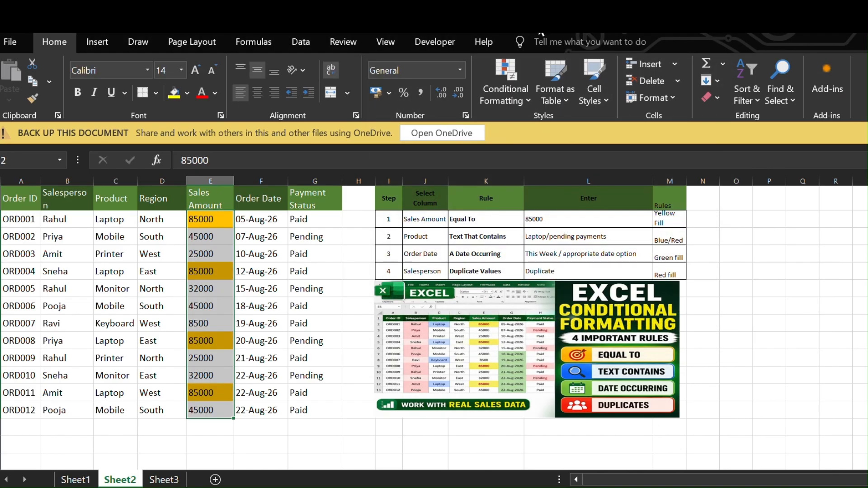
pyautogui.click(386, 30)
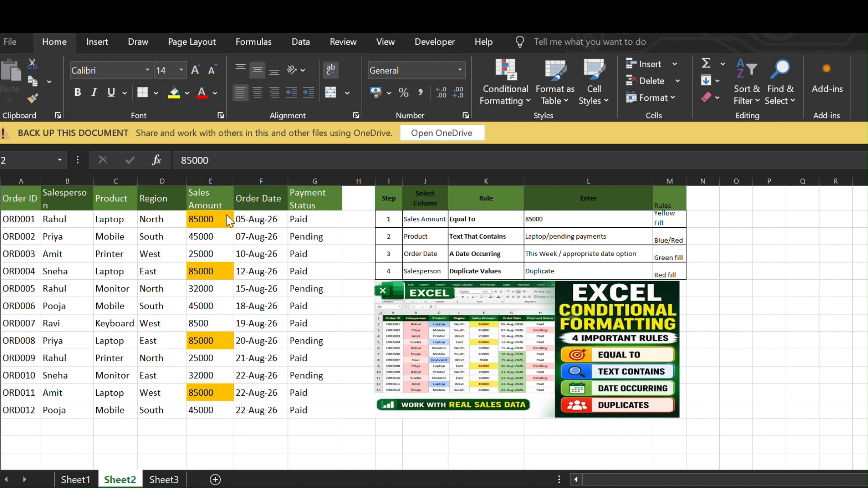
pyautogui.click(207, 226)
pyautogui.click(216, 278)
pyautogui.click(204, 338)
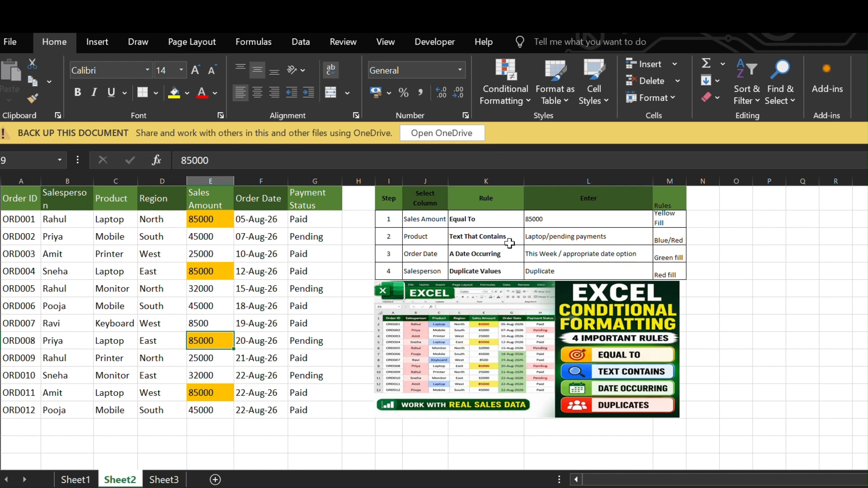
pyautogui.click(481, 216)
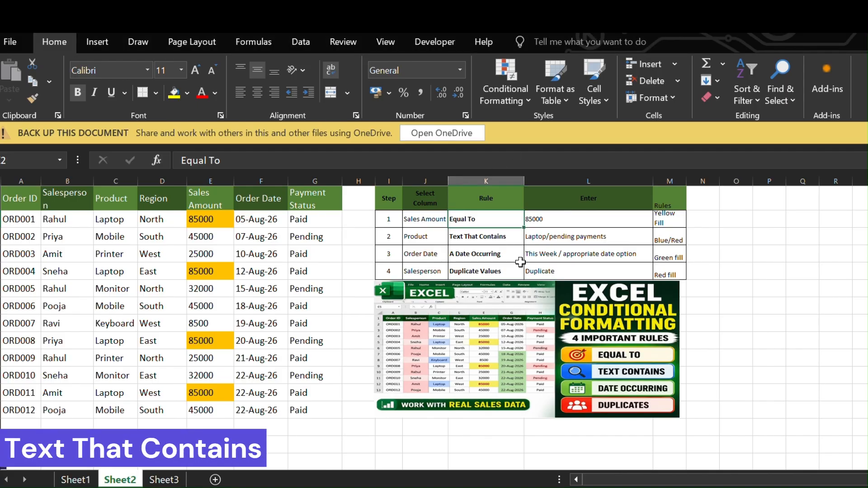
pyautogui.click(199, 273)
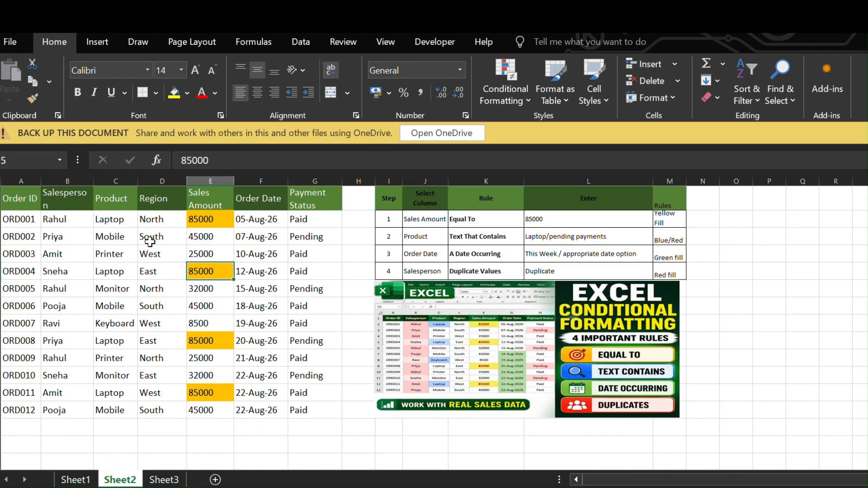
# Start a Text That Contains highlight rule for the Product values in C2:C13 and clear its suggested text
pyautogui.moveTo(114, 219); pyautogui.dragTo(125, 410)
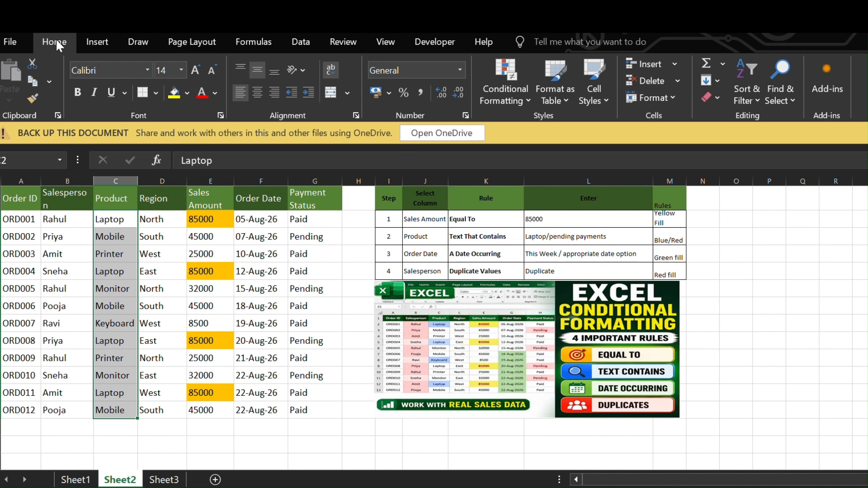
pyautogui.click(519, 96)
pyautogui.moveTo(549, 120)
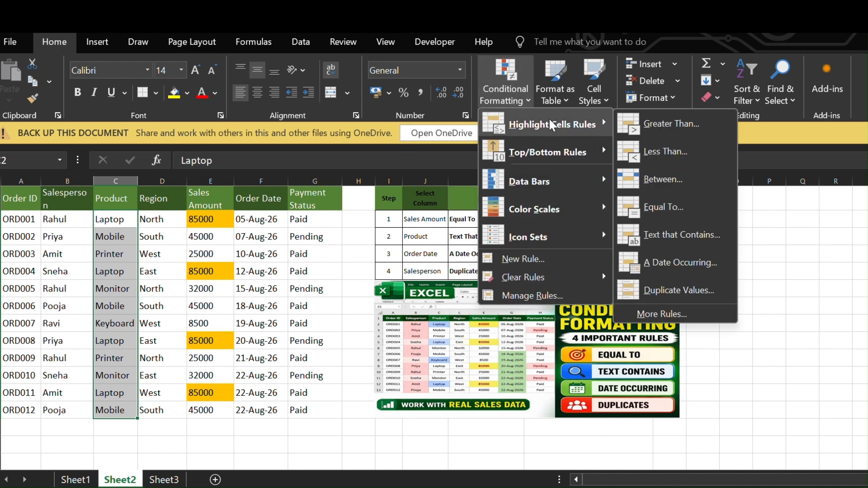
pyautogui.click(685, 236)
pyautogui.click(459, 286)
pyautogui.press('BackSpace')
pyautogui.press('BackSpace')
pyautogui.press('BackSpace')
pyautogui.press('BackSpace')
pyautogui.press('BackSpace')
pyautogui.press('BackSpace')
pyautogui.write('la')
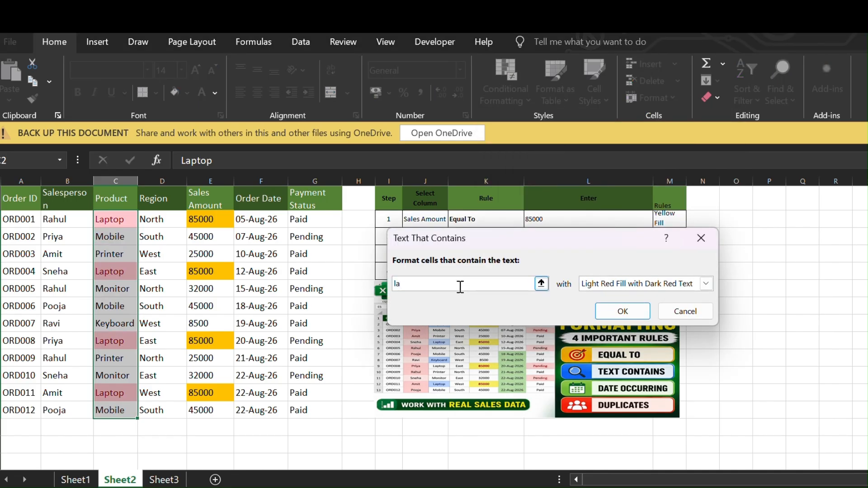
pyautogui.press('BackSpace')
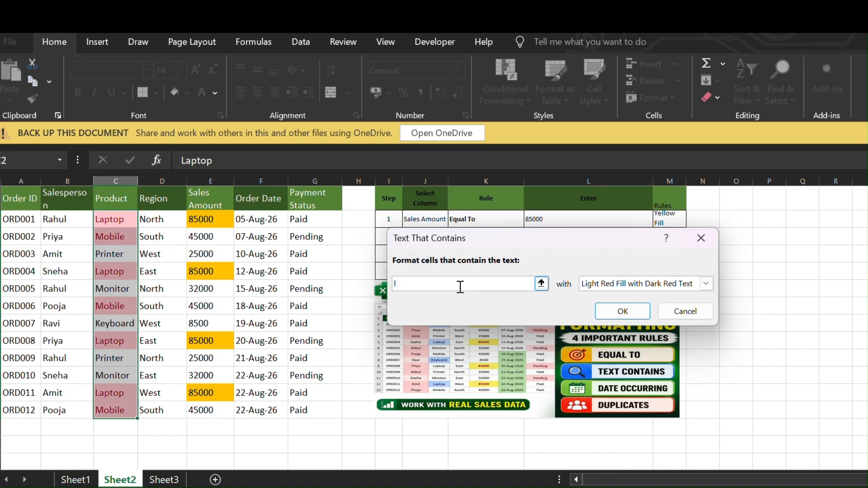
pyautogui.write('ke')
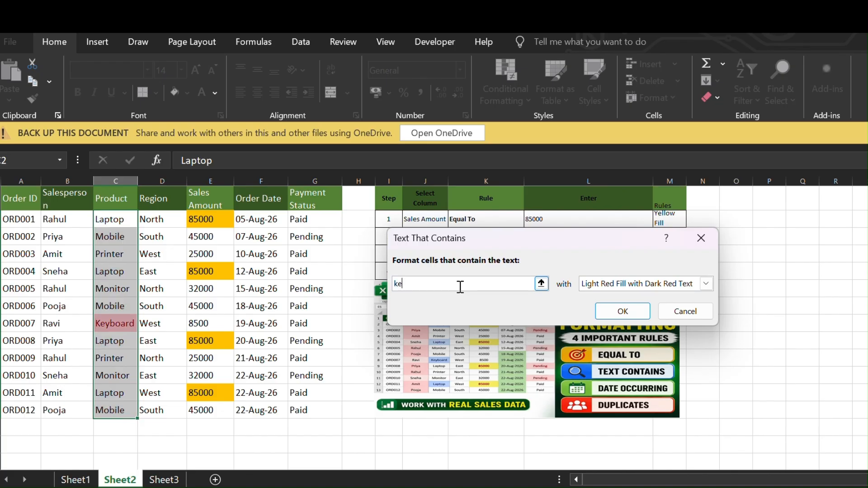
pyautogui.write('ybord')
pyautogui.press('BackSpace')
pyautogui.press('BackSpace')
pyautogui.press('BackSpace')
pyautogui.press('BackSpace')
pyautogui.press('BackSpace')
pyautogui.press('BackSpace')
pyautogui.press('BackSpace')
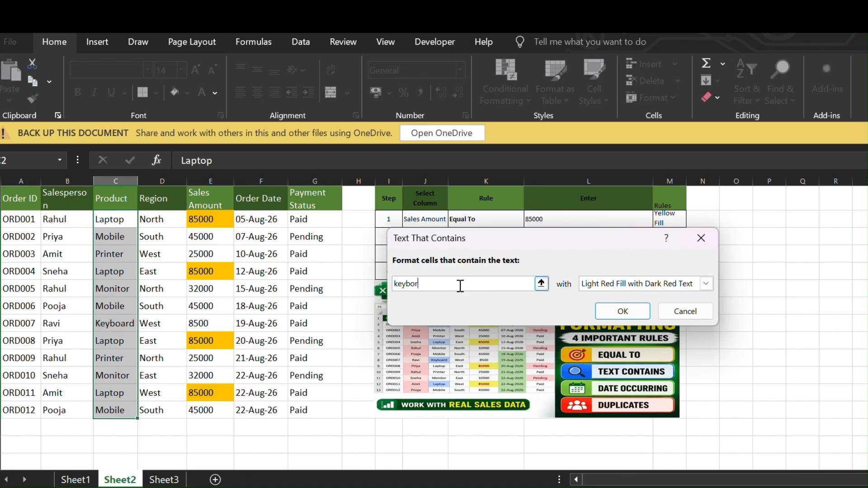
# Set the rule to match the text laptop with a custom light blue fill and apply it
pyautogui.write('l')
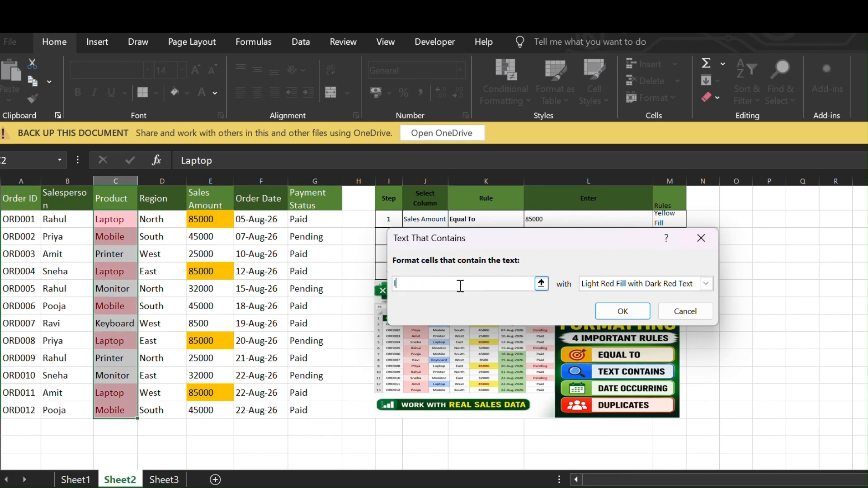
pyautogui.write('aptop')
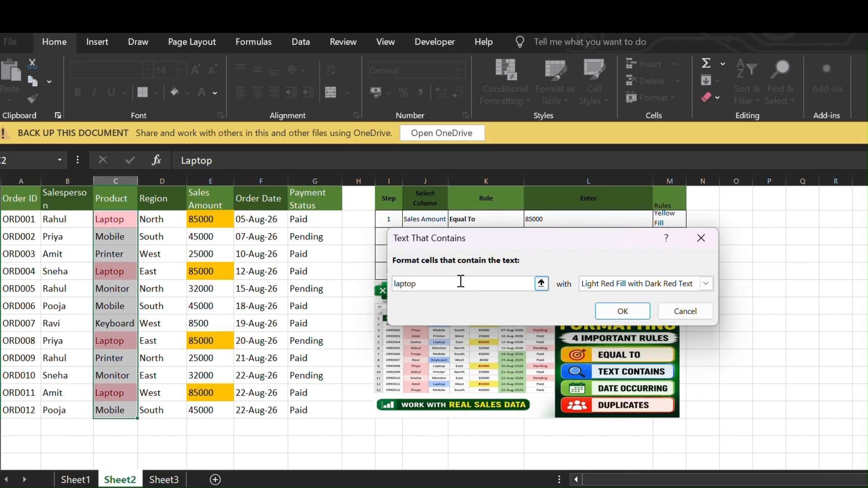
pyautogui.click(706, 284)
pyautogui.click(608, 358)
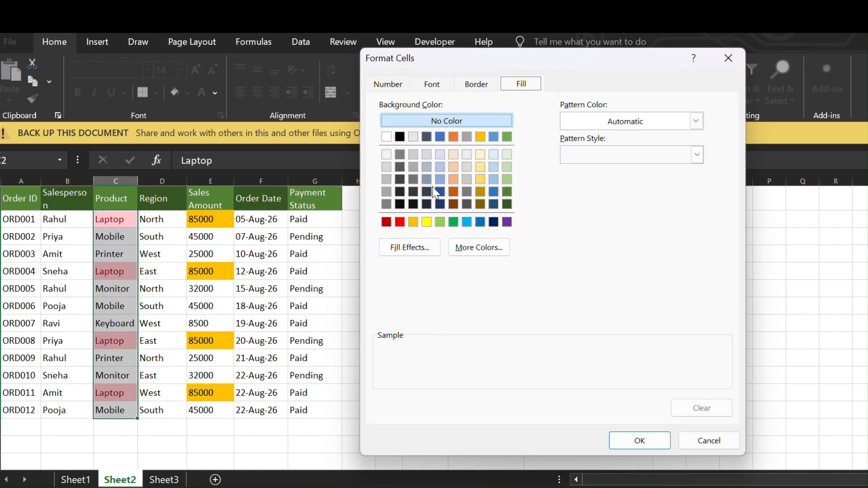
pyautogui.click(493, 179)
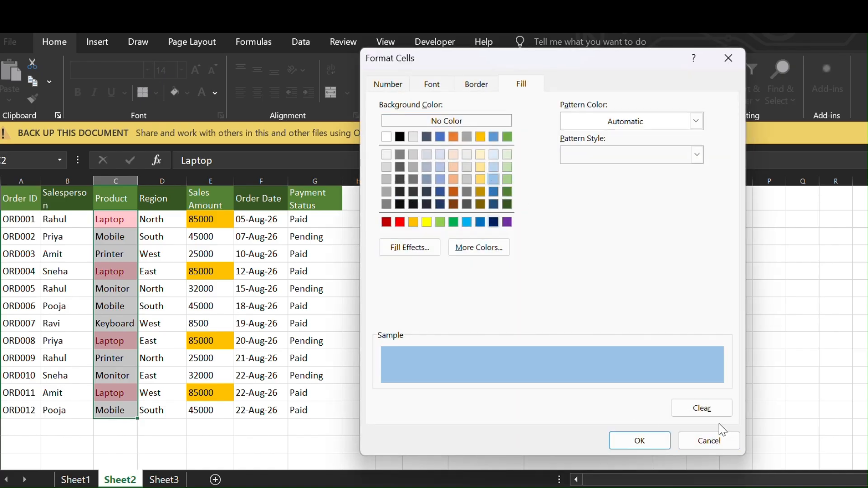
pyautogui.click(639, 441)
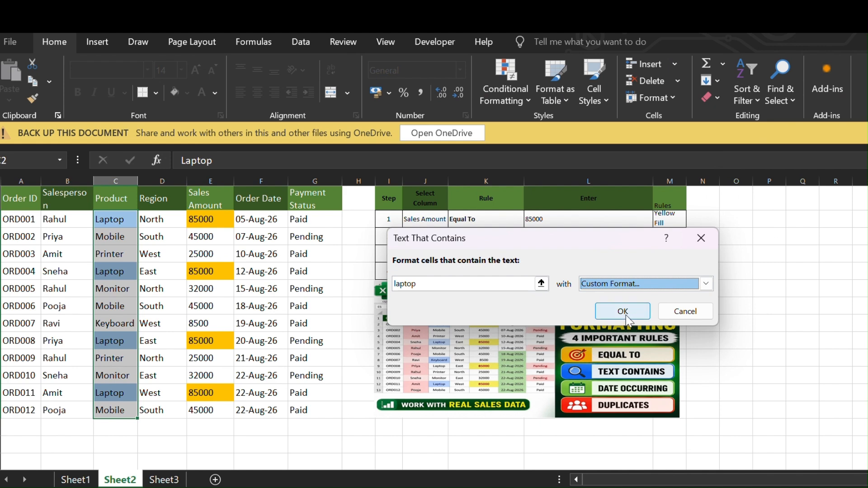
pyautogui.click(626, 316)
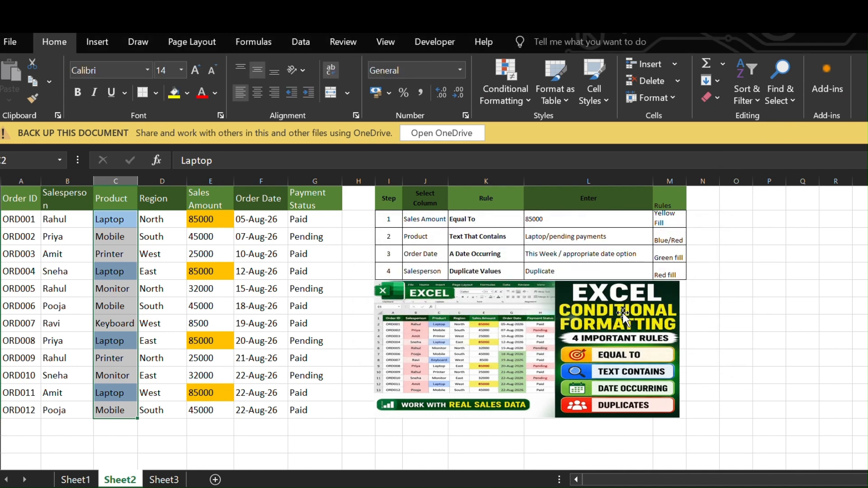
pyautogui.click(117, 269)
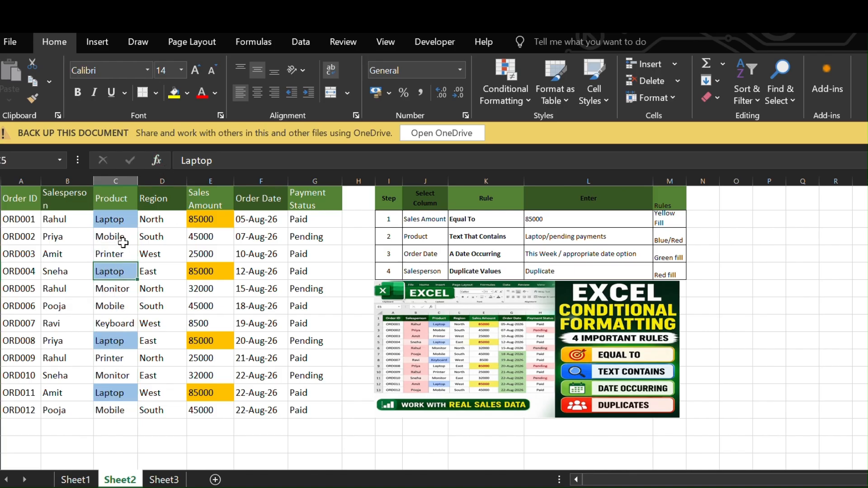
pyautogui.click(124, 345)
pyautogui.click(126, 395)
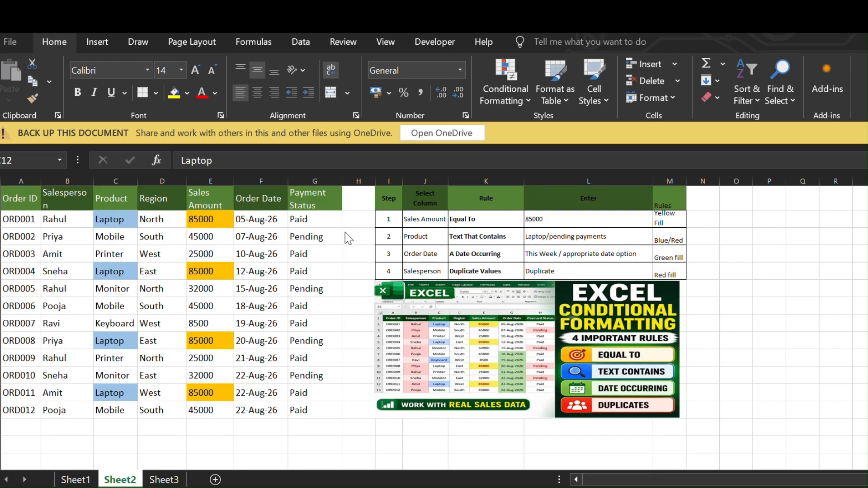
pyautogui.click(308, 220)
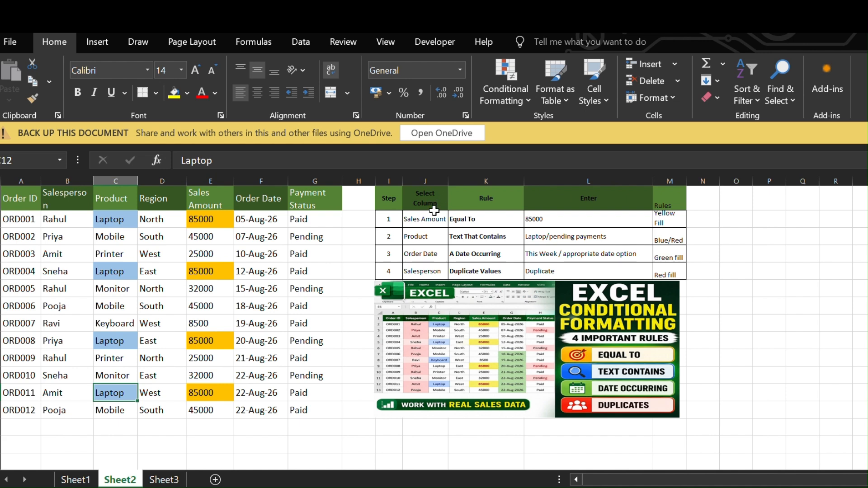
pyautogui.click(350, 237)
# Highlight Payment Status values in G2:G13 that contain the text Pending, using Light Red Fill with Dark Red Text
pyautogui.moveTo(318, 221); pyautogui.dragTo(330, 410)
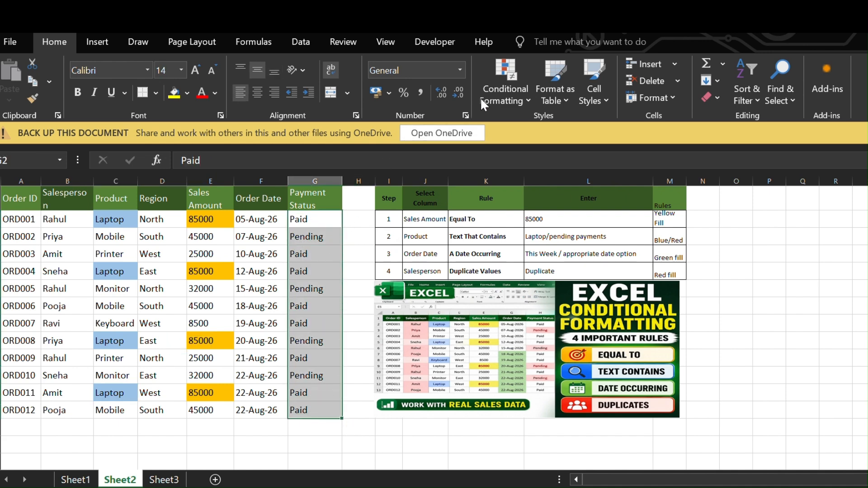
pyautogui.click(509, 95)
pyautogui.moveTo(543, 127)
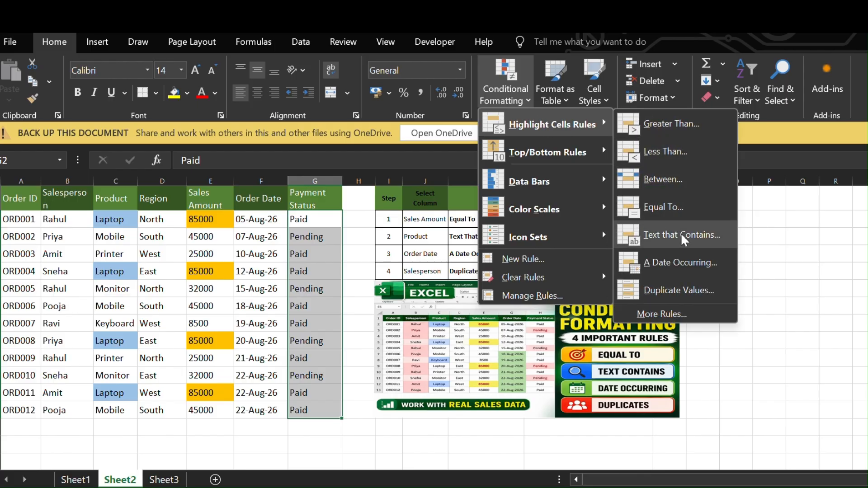
pyautogui.click(630, 235)
pyautogui.click(467, 285)
pyautogui.press('BackSpace')
pyautogui.press('BackSpace')
pyautogui.press('BackSpace')
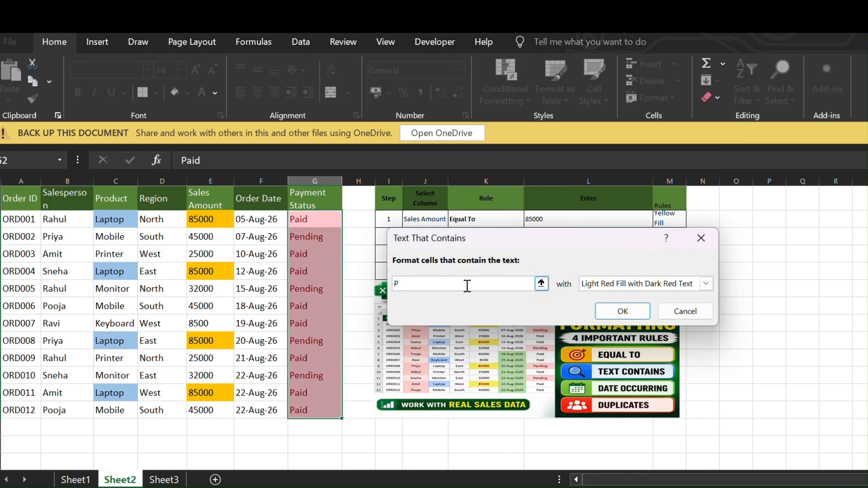
pyautogui.write('end')
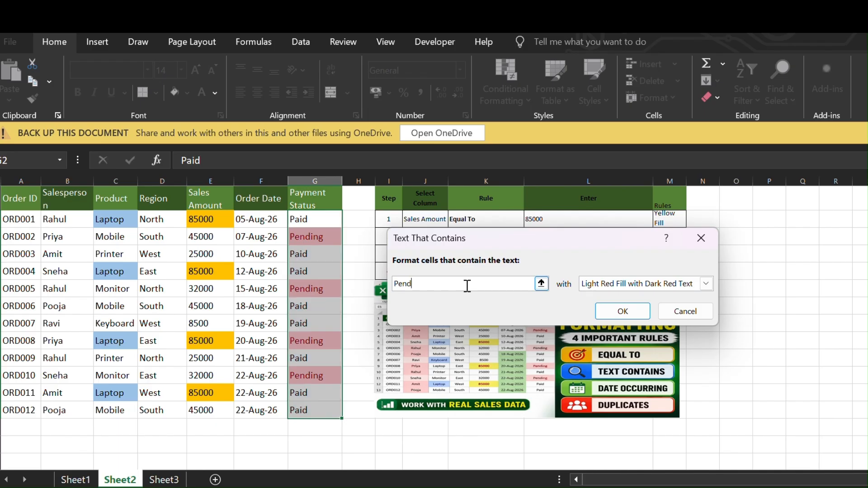
pyautogui.write('ing')
pyautogui.click(628, 316)
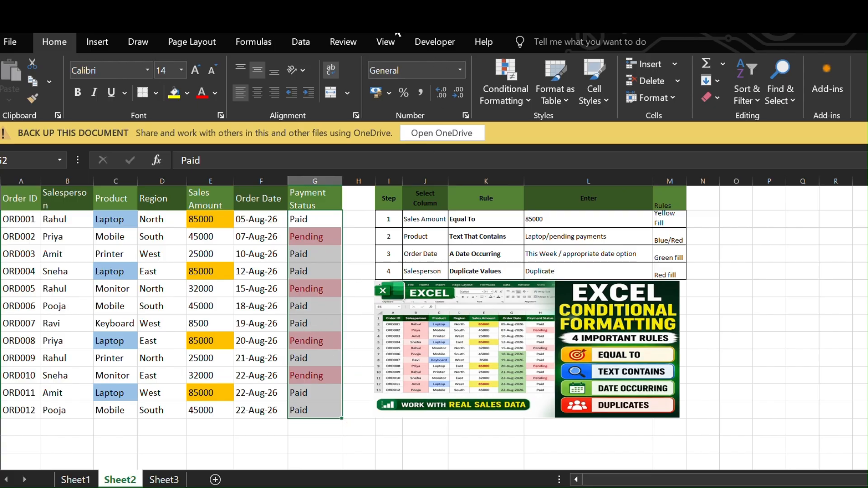
pyautogui.click(379, 31)
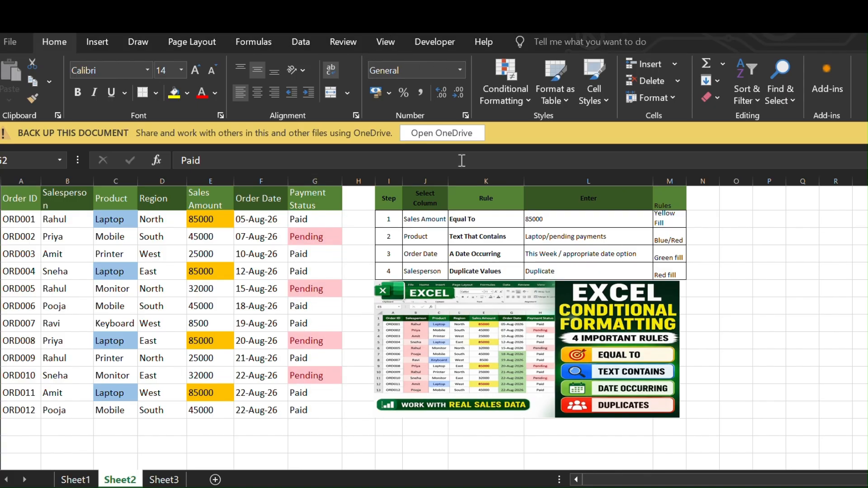
# Start an A Date Occurring highlight rule for the Order Date values in F2:F13, keeping its dialog clear of the data
pyautogui.click(486, 257)
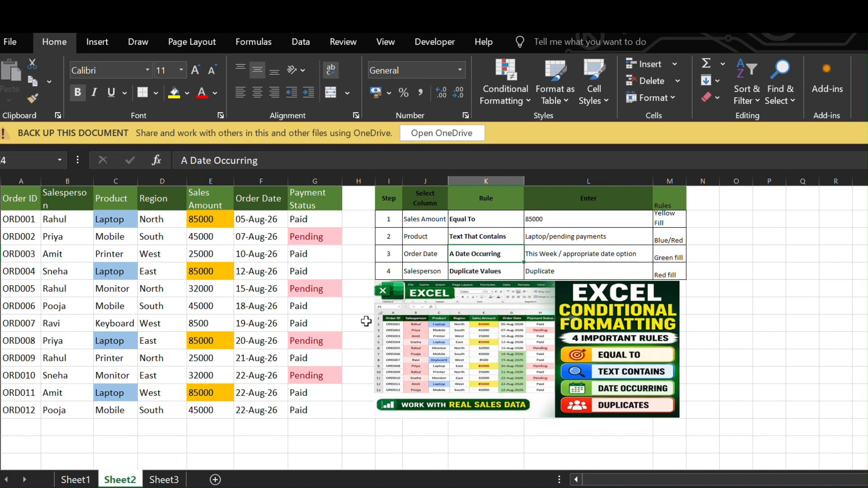
pyautogui.click(300, 251)
pyautogui.moveTo(273, 218); pyautogui.dragTo(273, 414)
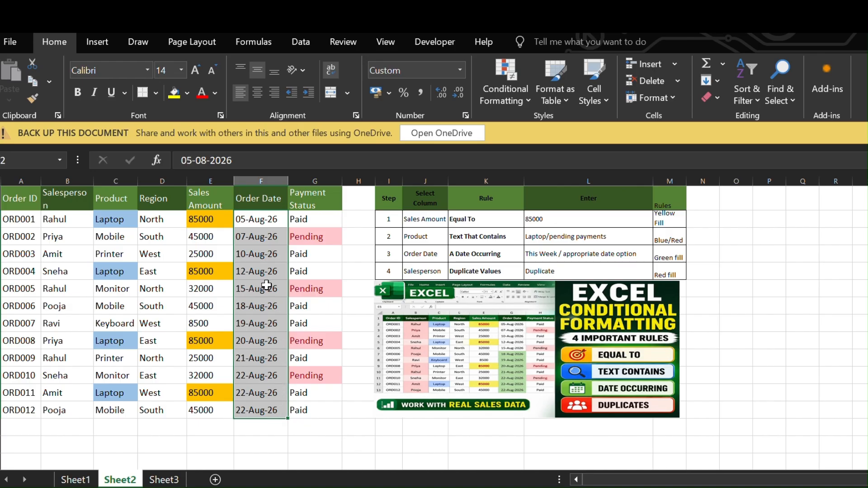
pyautogui.click(524, 99)
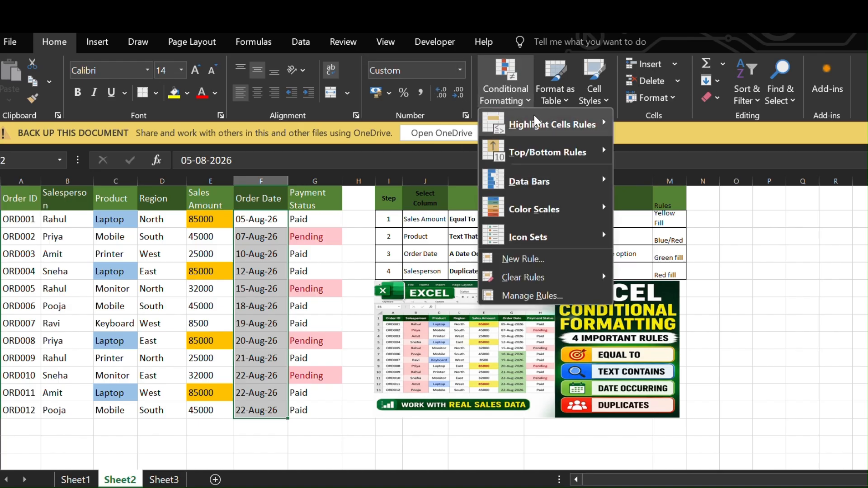
pyautogui.moveTo(552, 120)
pyautogui.click(666, 264)
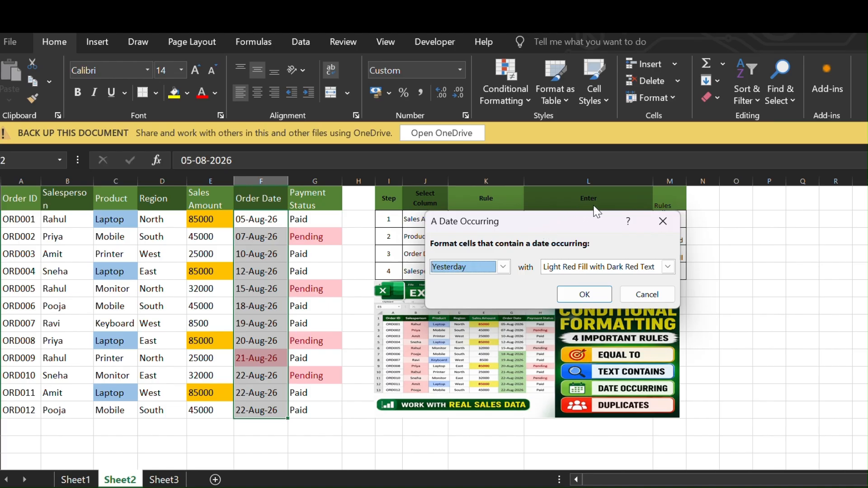
pyautogui.moveTo(599, 225); pyautogui.dragTo(689, 102)
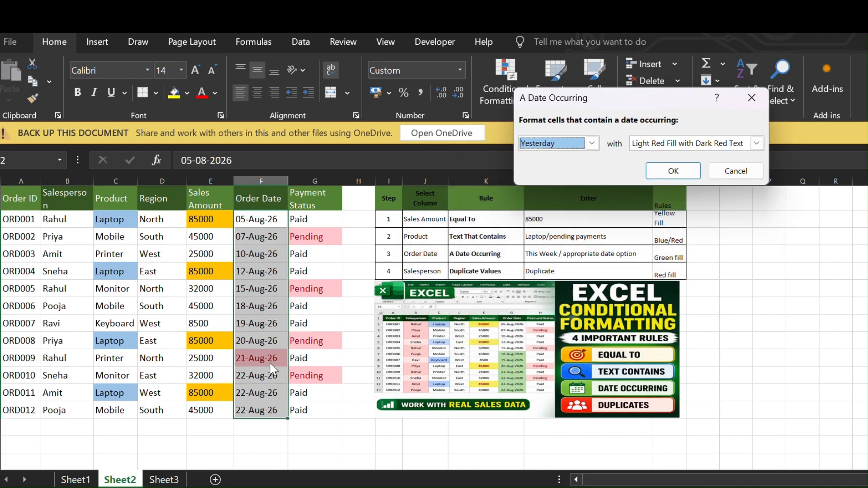
# Preview the date rule with different periods, including Today, Tomorrow, In the last 7 days, Last week, Next week, This Month and Next month
pyautogui.click(592, 144)
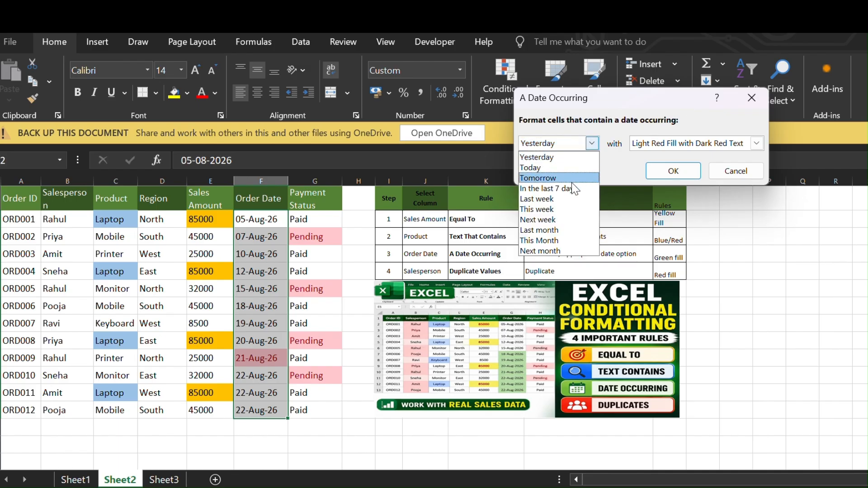
pyautogui.click(565, 167)
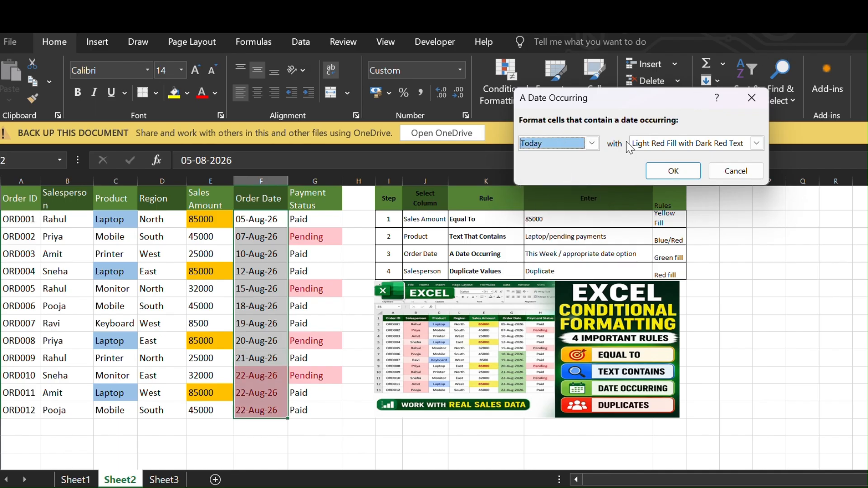
pyautogui.click(592, 143)
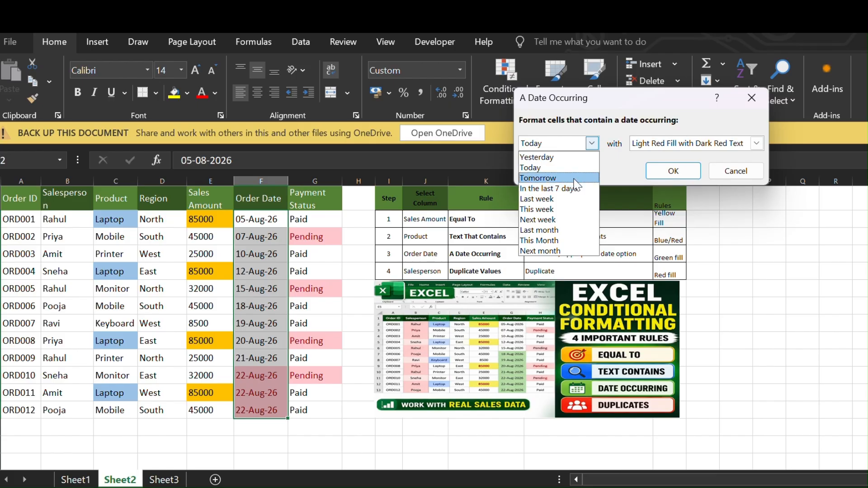
pyautogui.click(568, 177)
pyautogui.click(592, 144)
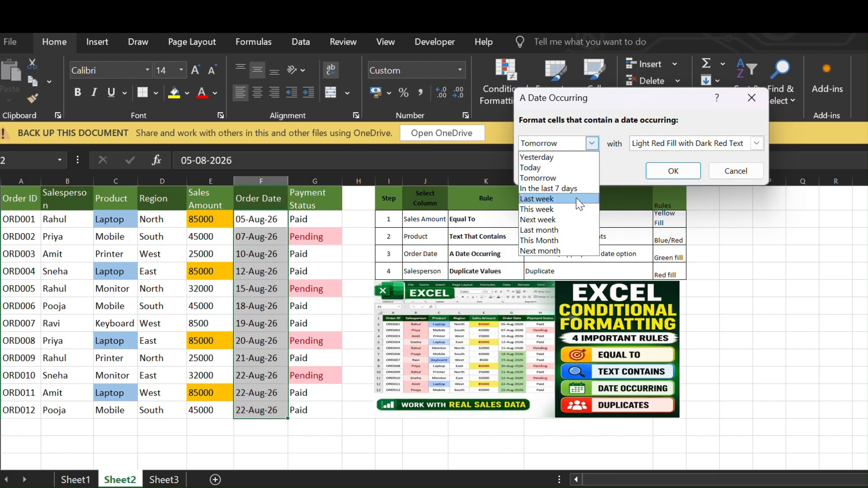
pyautogui.click(577, 189)
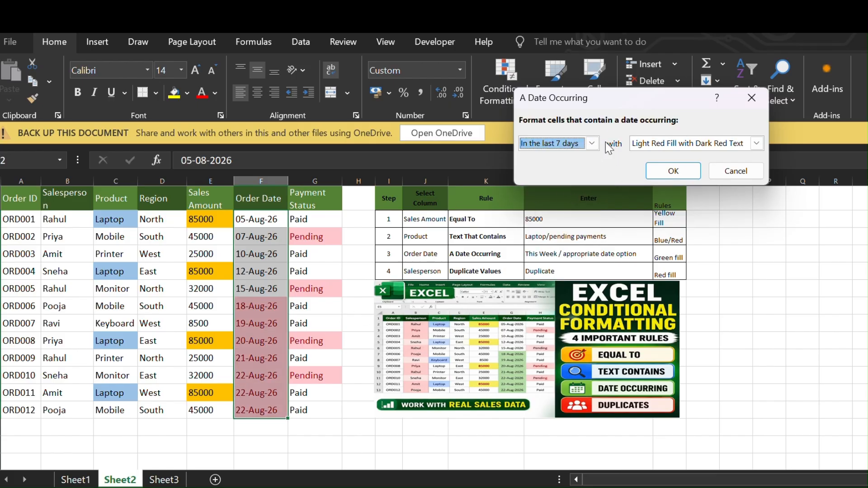
pyautogui.click(591, 143)
pyautogui.click(573, 207)
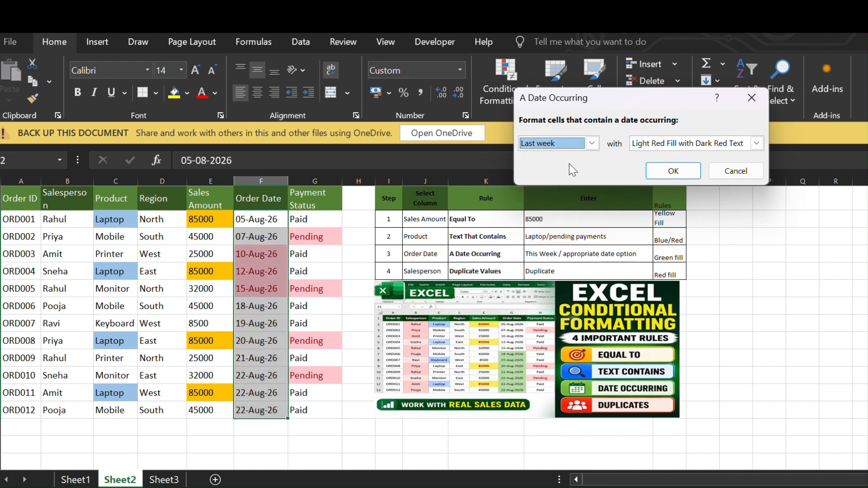
pyautogui.click(591, 144)
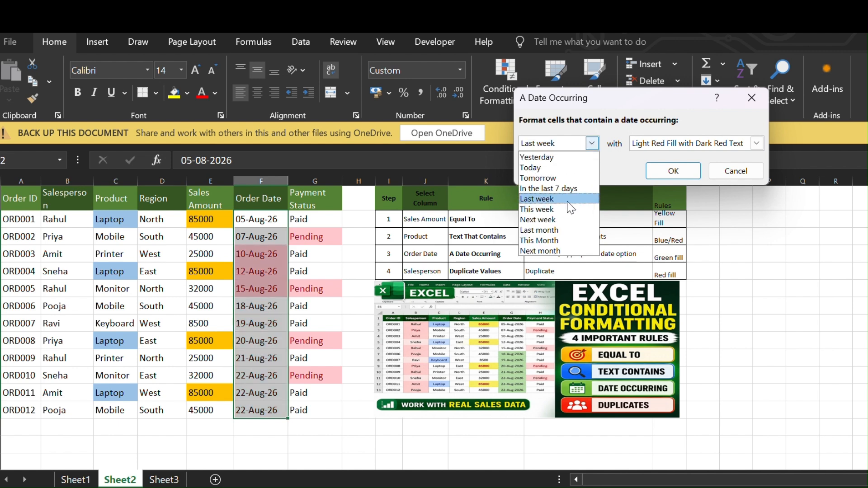
pyautogui.click(565, 219)
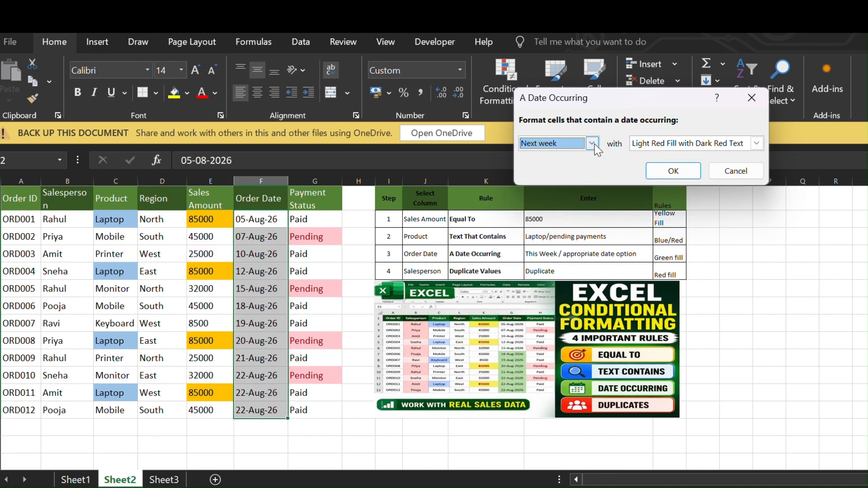
pyautogui.click(591, 144)
pyautogui.click(562, 225)
pyautogui.click(591, 143)
pyautogui.click(559, 236)
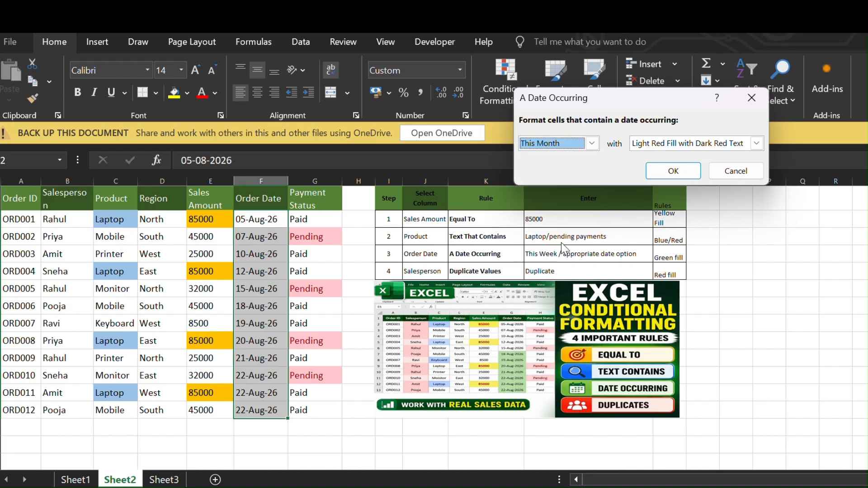
pyautogui.click(592, 143)
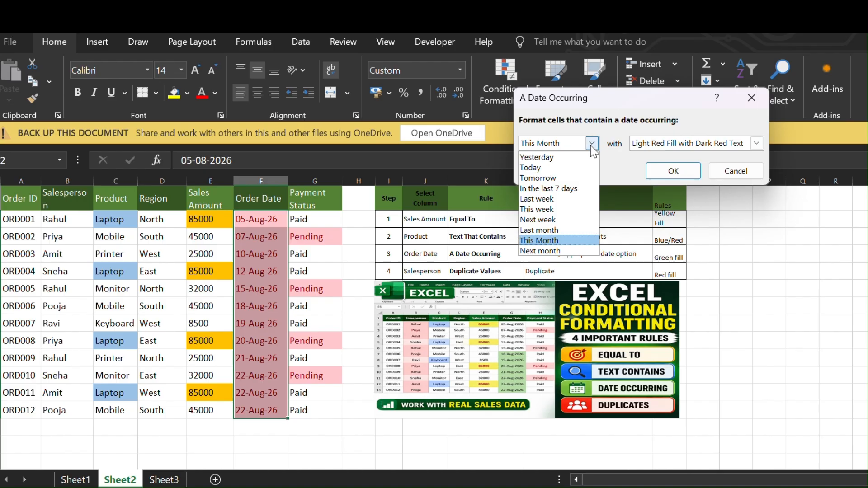
pyautogui.click(553, 247)
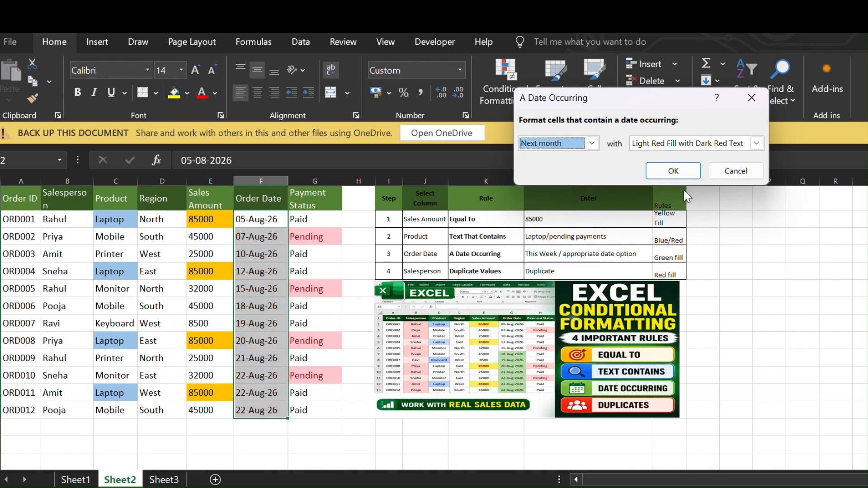
# Set the date rule's period to This week with a custom light green fill and apply it
pyautogui.click(592, 144)
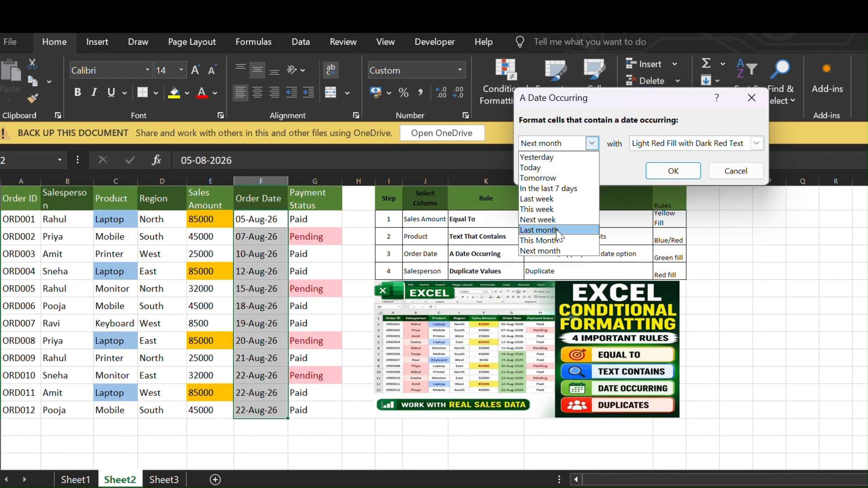
pyautogui.click(571, 211)
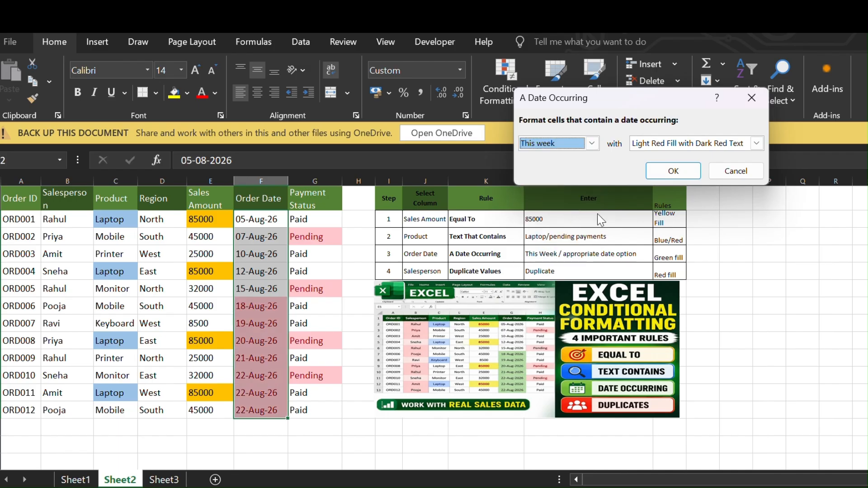
pyautogui.click(756, 143)
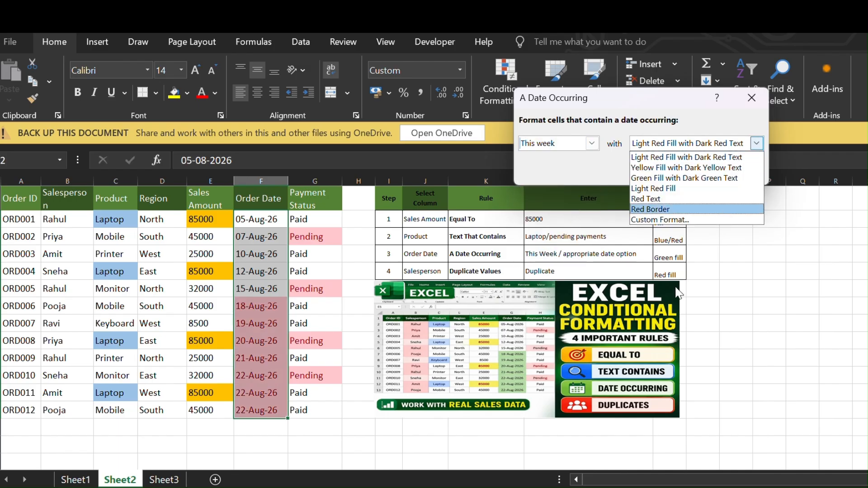
pyautogui.click(674, 220)
pyautogui.click(507, 179)
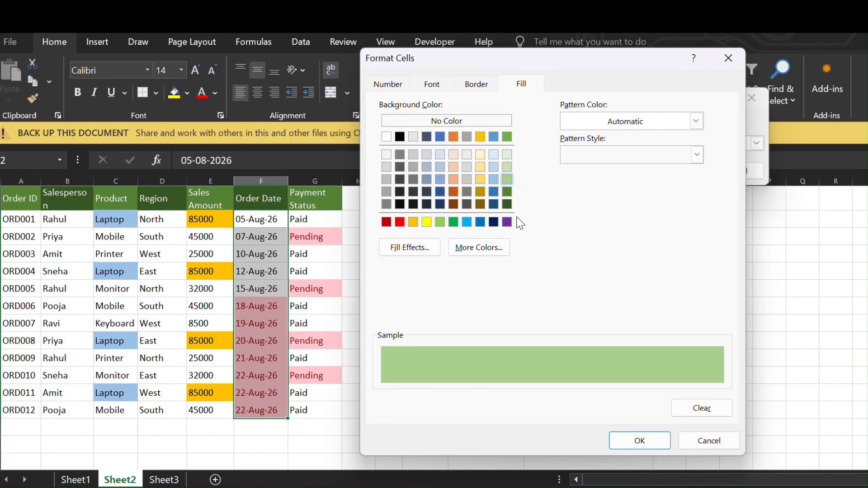
pyautogui.click(640, 440)
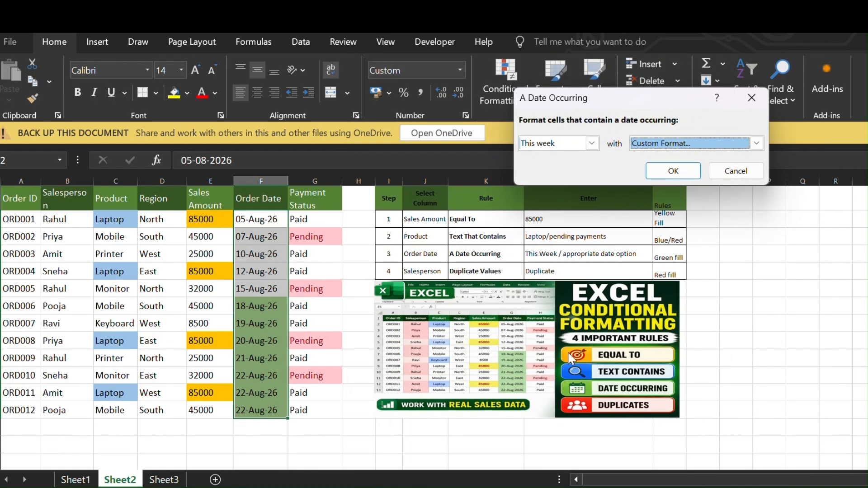
pyautogui.click(673, 171)
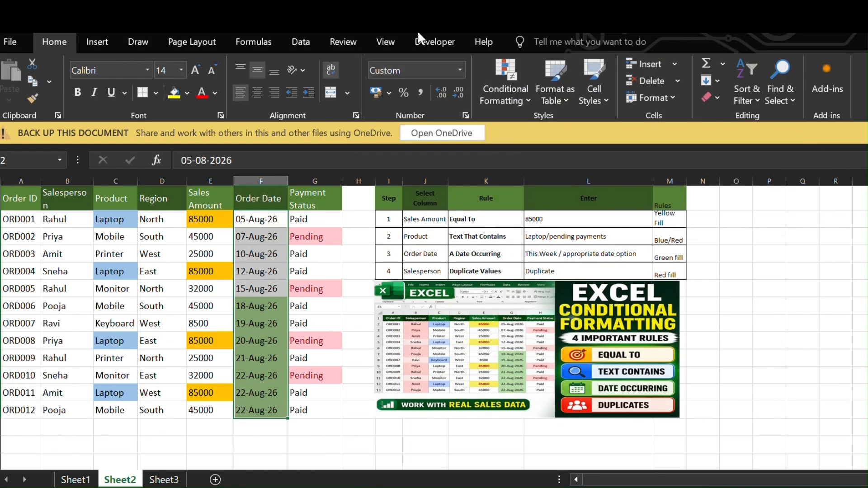
pyautogui.click(384, 28)
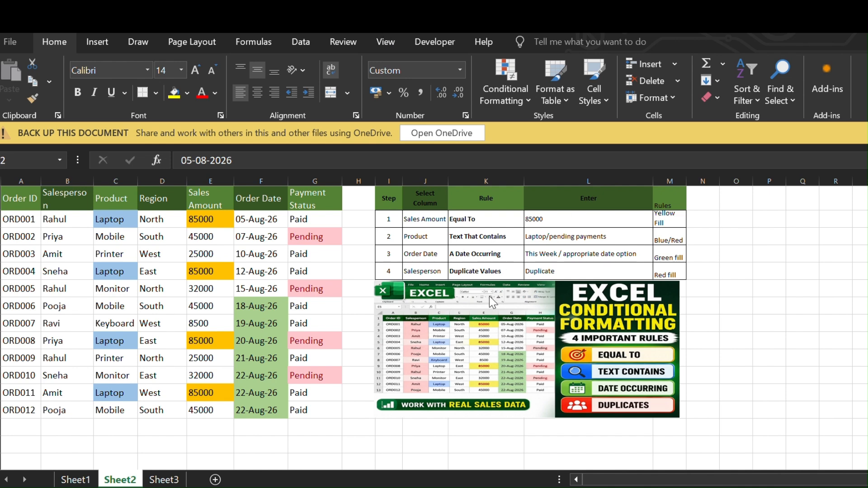
# Widen the Salesperson column so its header fits on one line
pyautogui.click(565, 271)
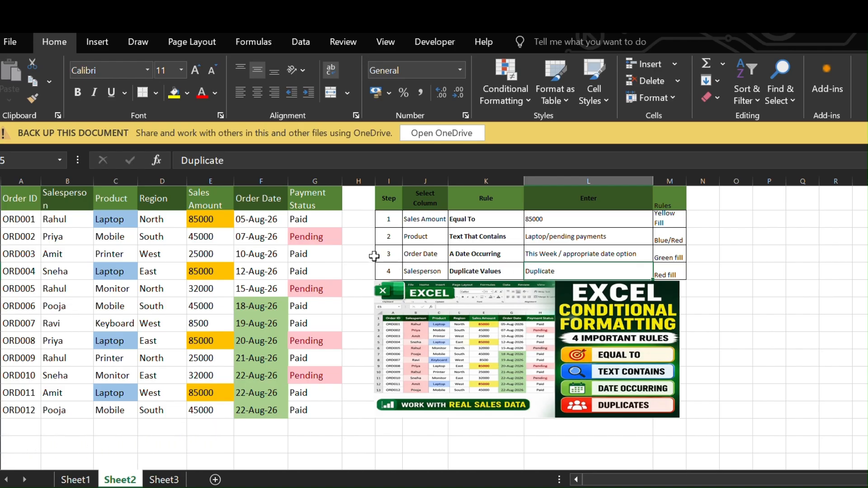
pyautogui.click(67, 247)
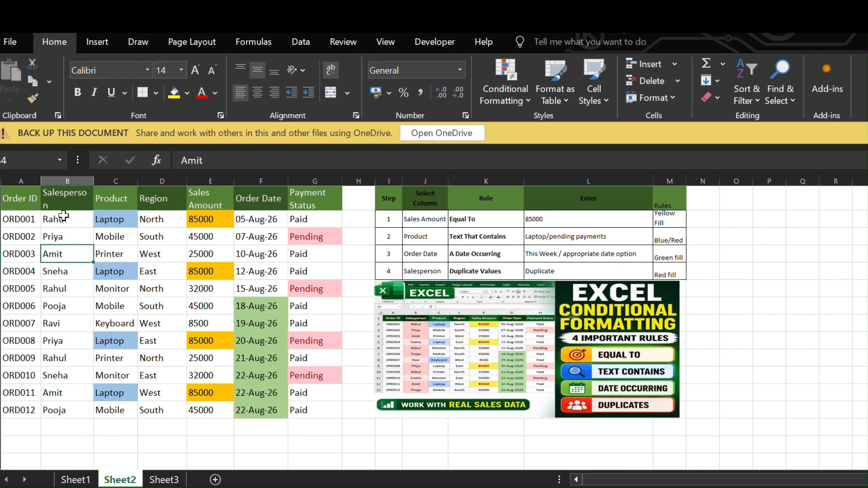
pyautogui.moveTo(91, 179); pyautogui.dragTo(116, 179)
# Highlight duplicate Salesperson values in B2:B13 using Light Red Fill with Dark Red Text
pyautogui.moveTo(68, 221); pyautogui.dragTo(82, 404)
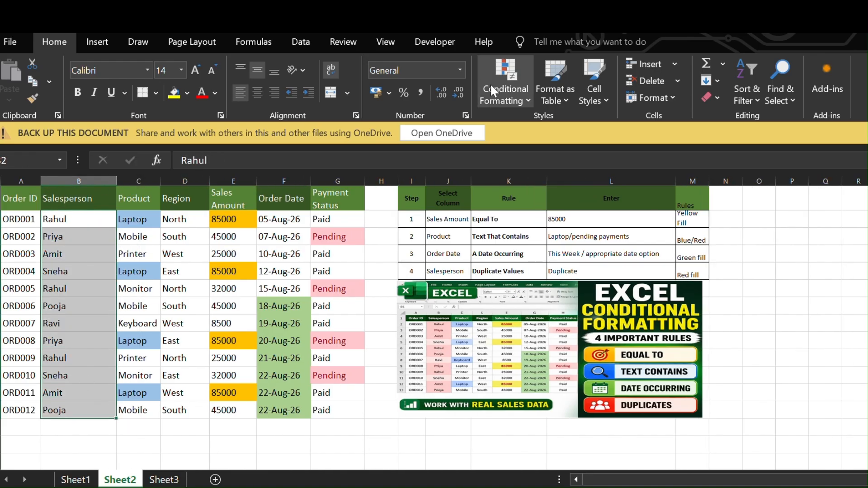
pyautogui.click(508, 92)
pyautogui.moveTo(543, 123)
pyautogui.click(678, 291)
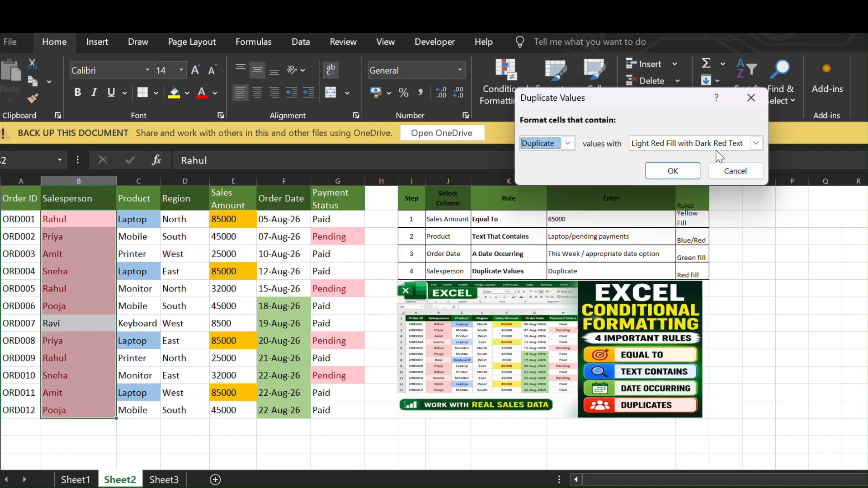
pyautogui.click(673, 171)
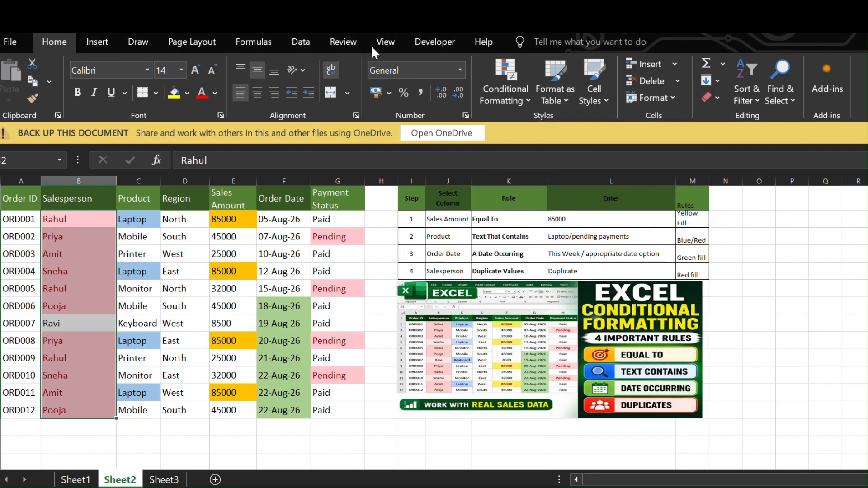
pyautogui.click(401, 31)
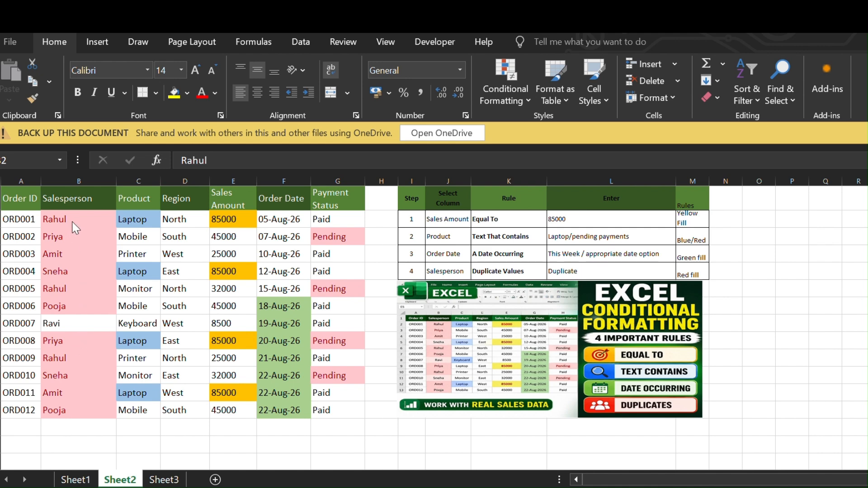
# Review the highlighted Salesperson column and the Equal To, Text That Contains, A Date Occurring and Duplicate Values entries in the rule table
pyautogui.hotkey('ctrl', 'shift', 'Down')
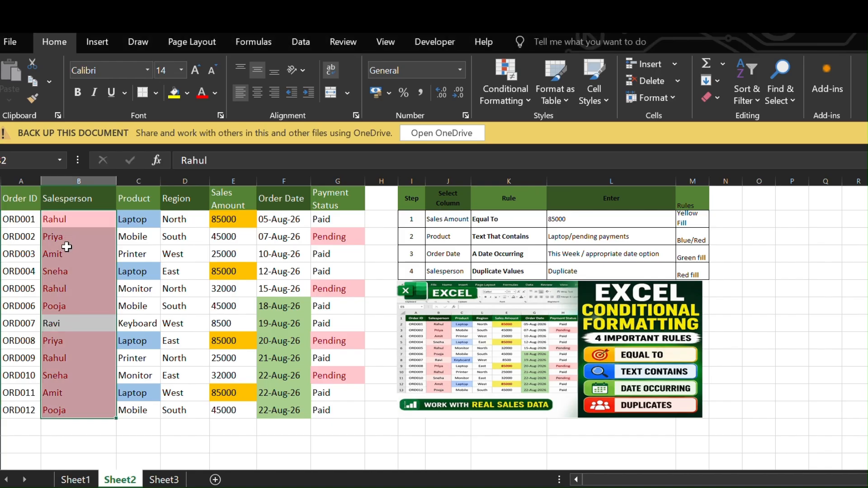
pyautogui.click(71, 271)
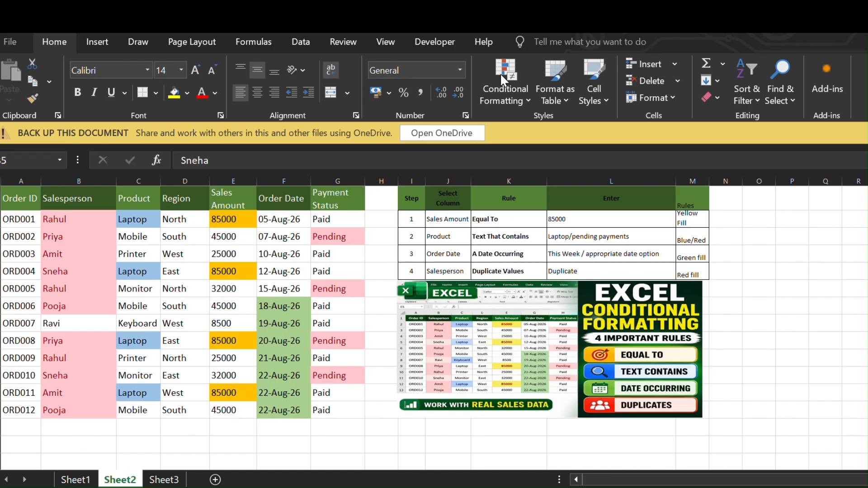
pyautogui.click(495, 226)
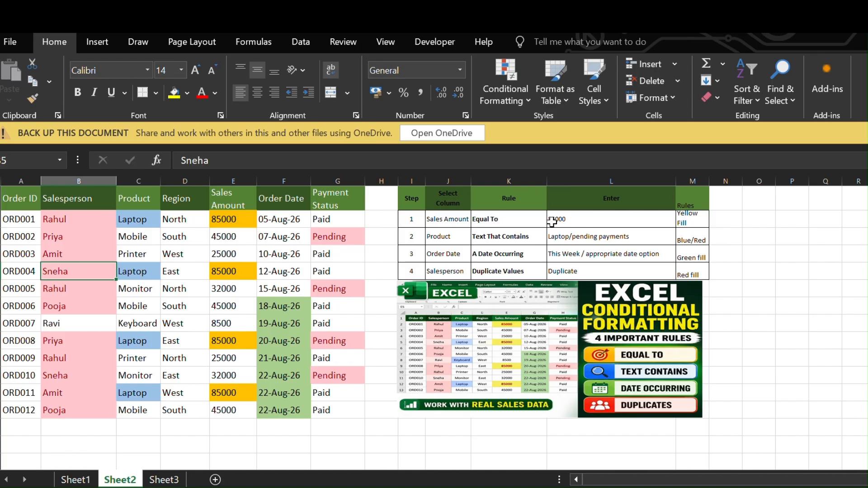
pyautogui.click(514, 236)
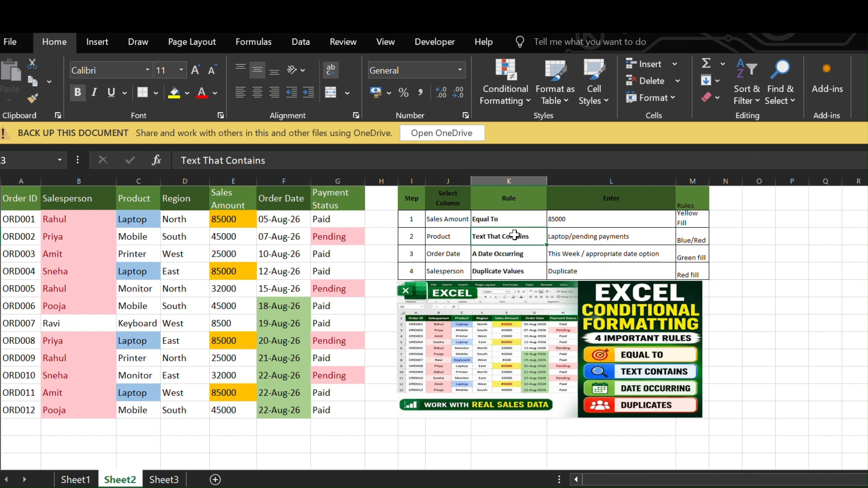
pyautogui.click(516, 254)
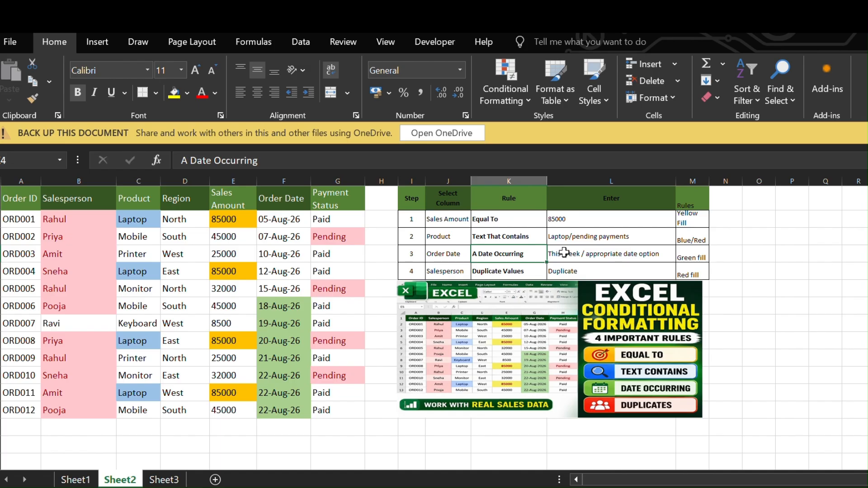
pyautogui.click(563, 252)
pyautogui.click(500, 270)
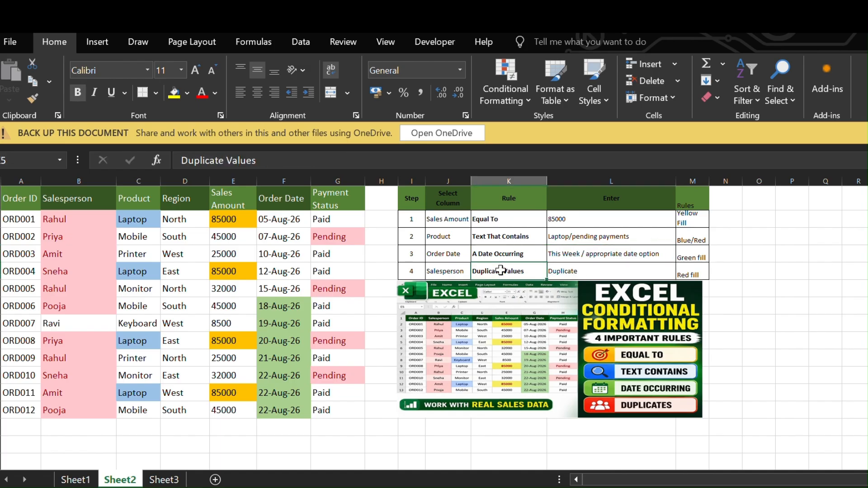